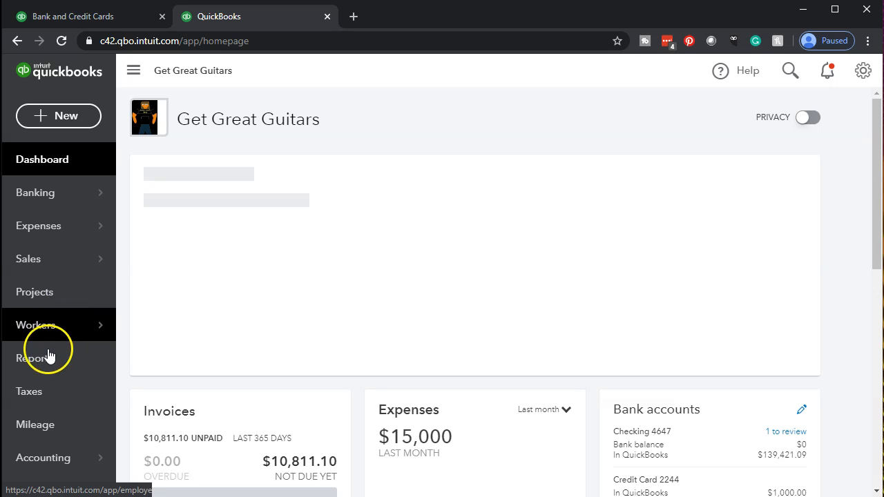
- Open the Balance Sheet report from the list of standard reports
click(47, 359)
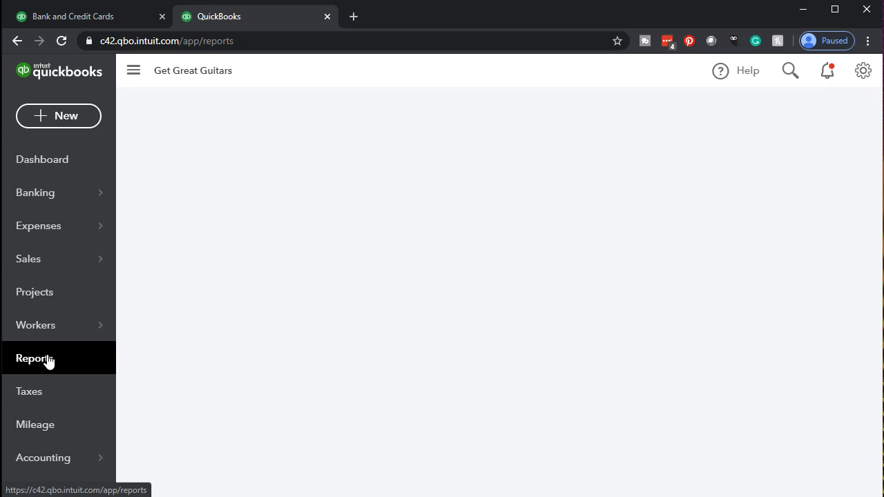
click(77, 355)
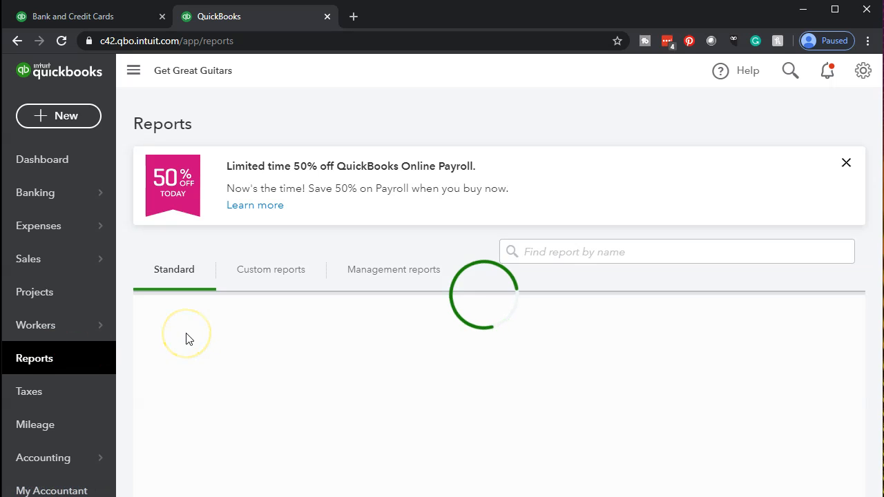
click(126, 406)
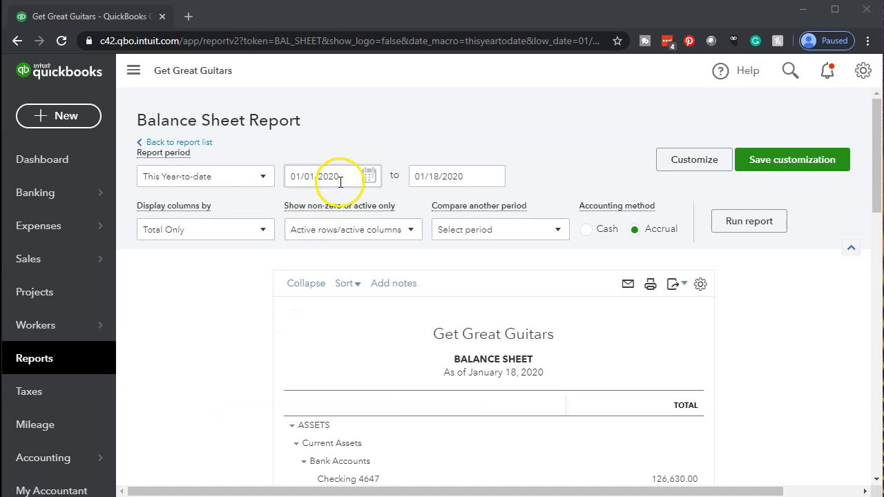
- Set the Balance Sheet period to 01/01/2020 through 12/31/2020 and run the report
drag(339, 182, 267, 173)
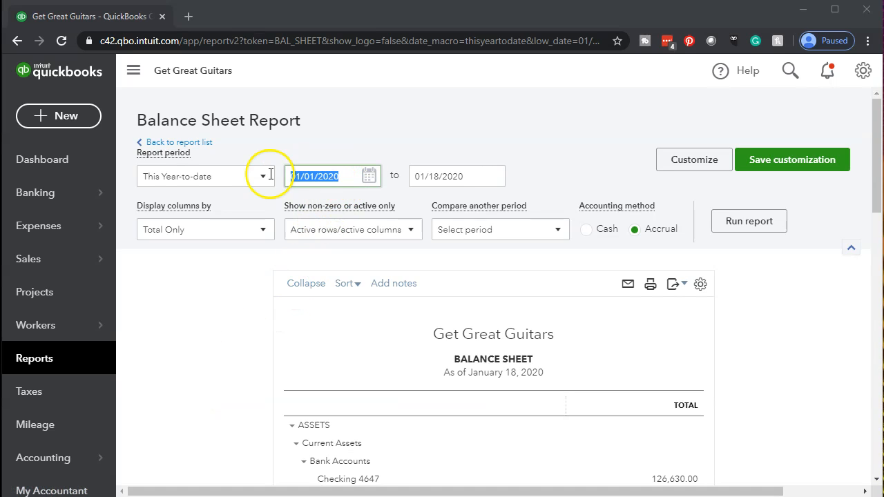
text(01/01/2020)
key(Tab)
text(12312020)
click(316, 182)
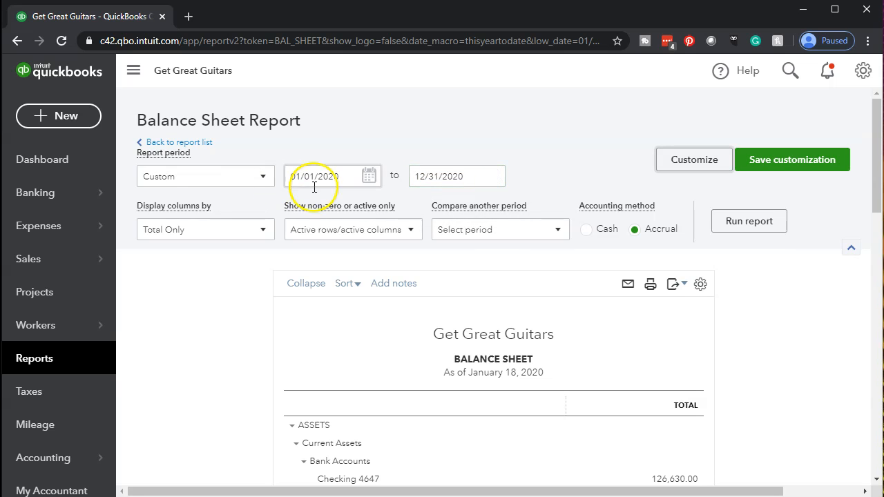
click(728, 224)
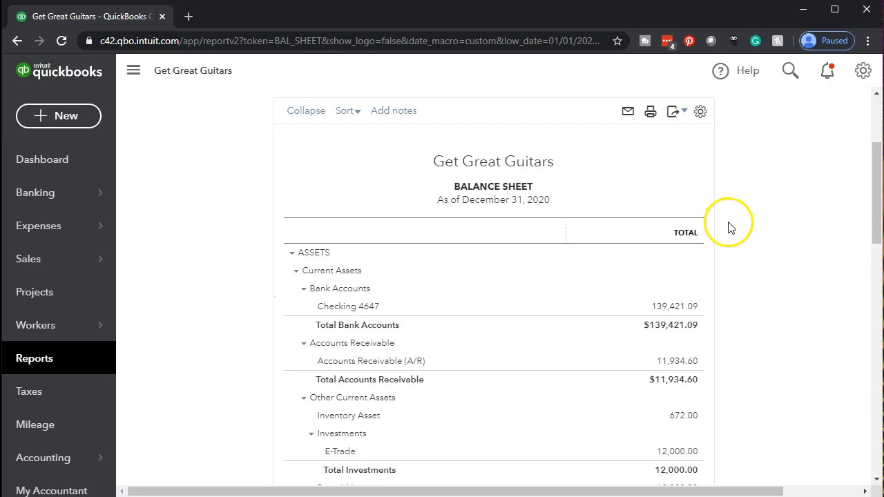
- Duplicate the Balance Sheet browser tab, open the Banking page in the original tab, and collapse its navigation sidebar
right_click(134, 15)
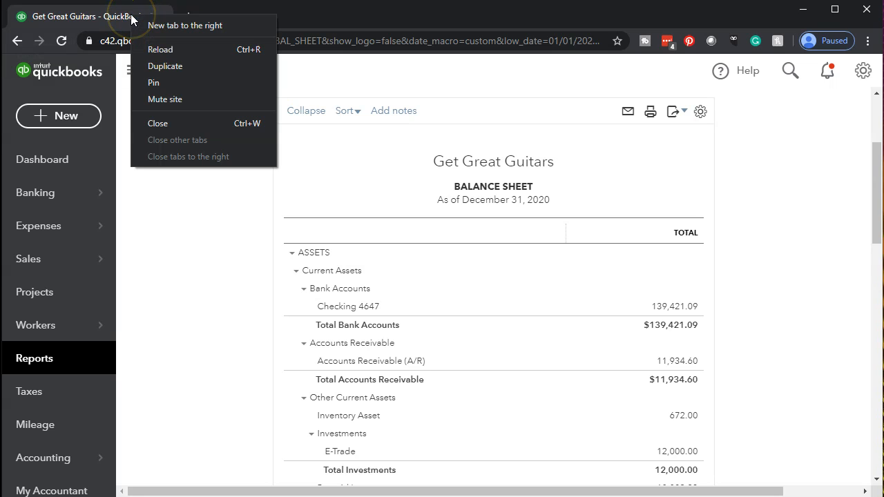
click(152, 65)
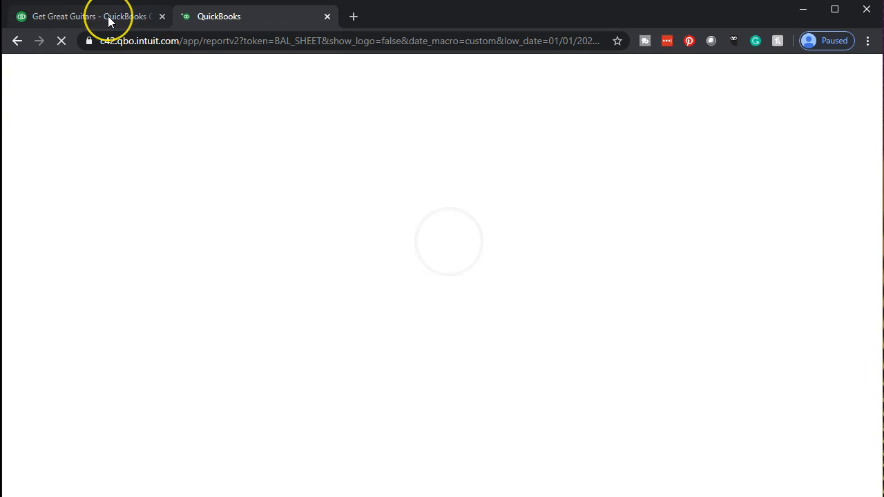
click(108, 21)
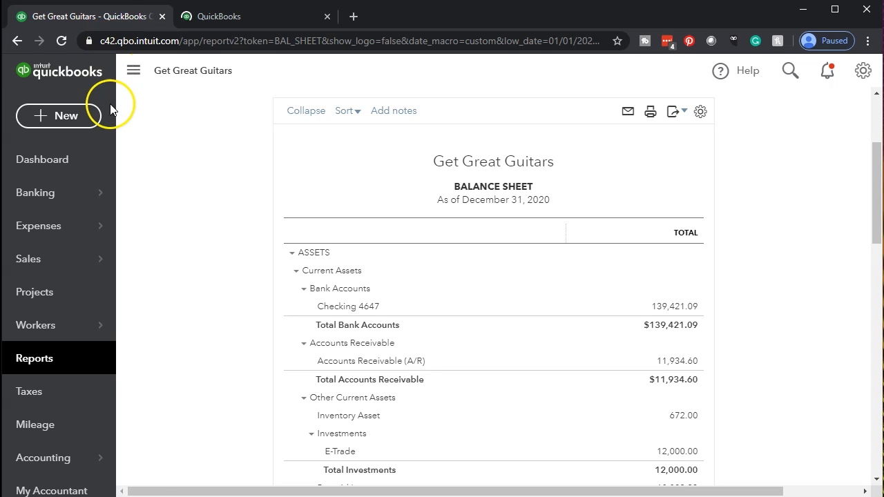
click(47, 194)
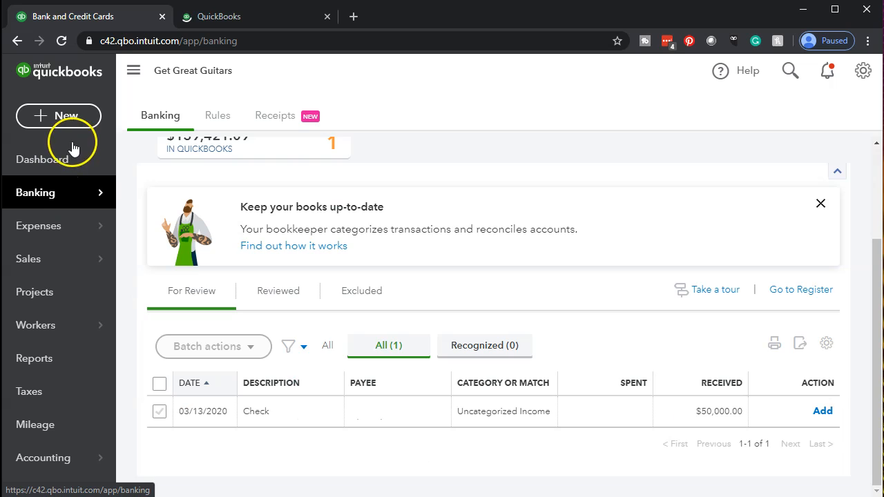
click(128, 81)
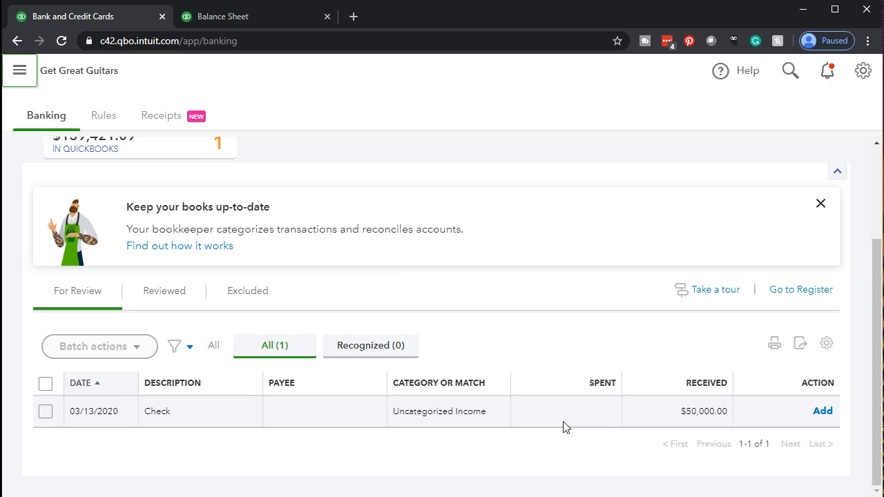
click(634, 423)
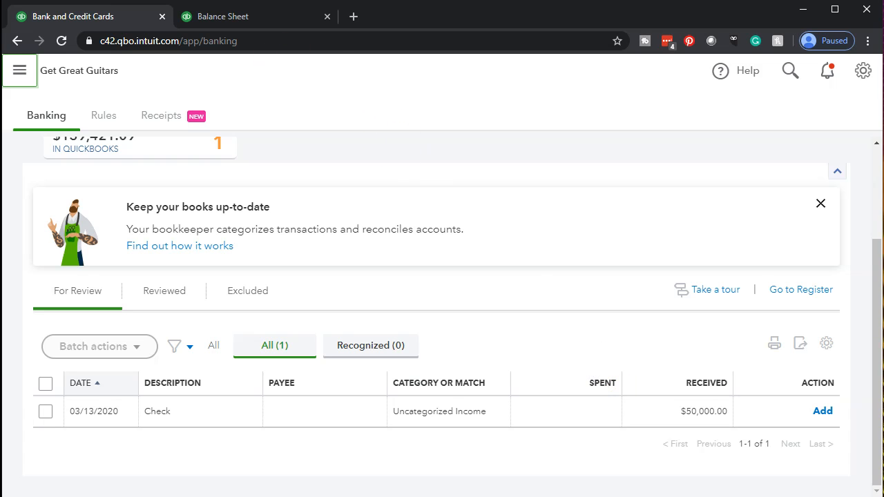
- Check the checking account's total on the Balance Sheet with the sidebar collapsed, and return to the bank transactions
click(215, 19)
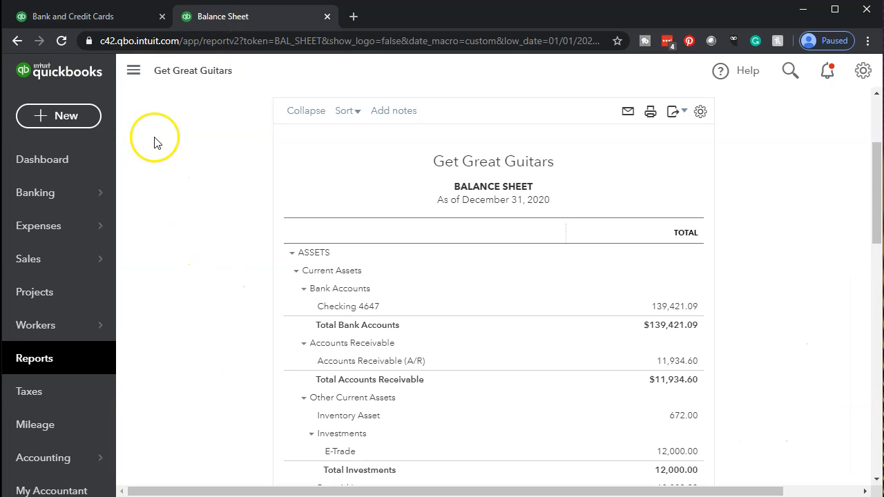
click(129, 69)
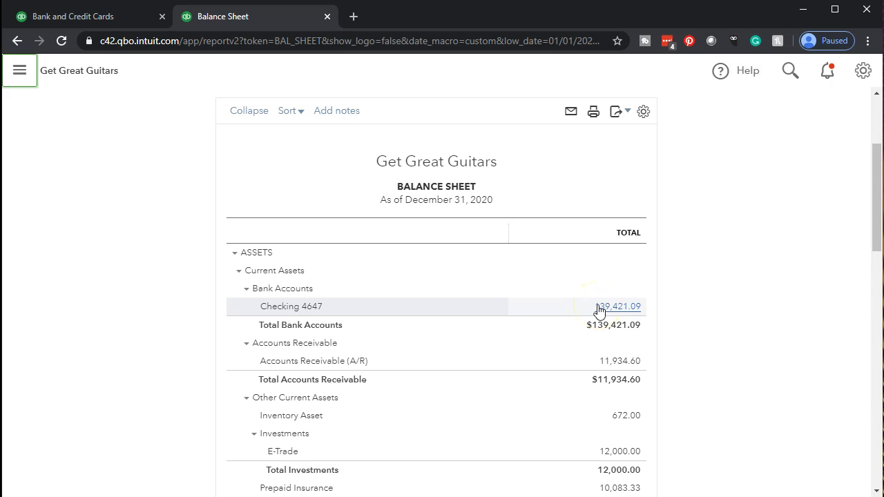
click(111, 23)
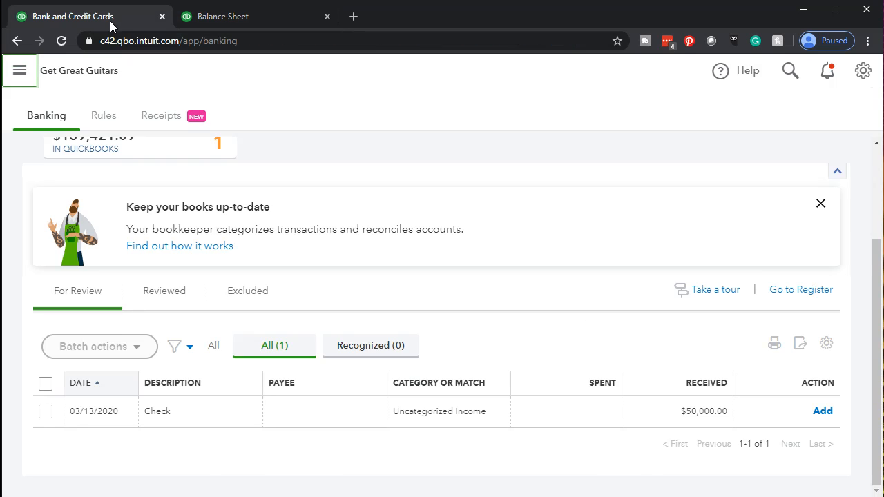
- Expand the $50,000.00 check transaction dated 03/13/2020 and look through the income, asset and liability categories available for it
click(456, 413)
scroll(369, 417, down, 3)
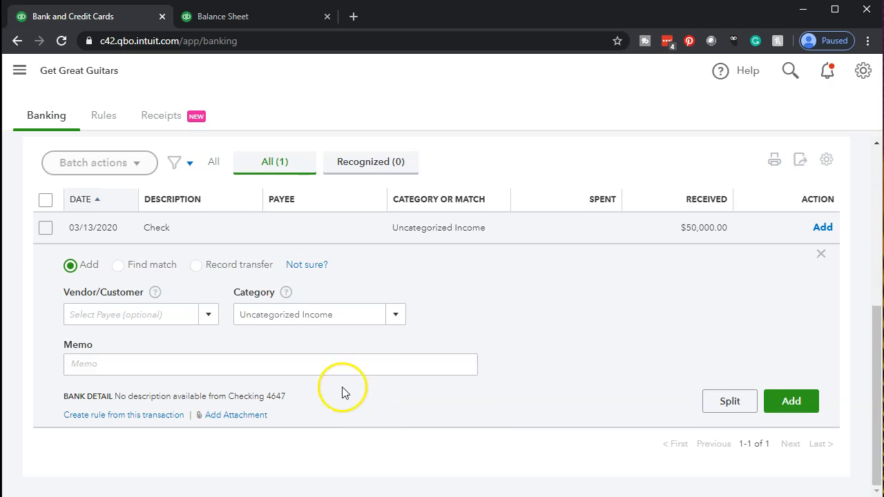
click(276, 315)
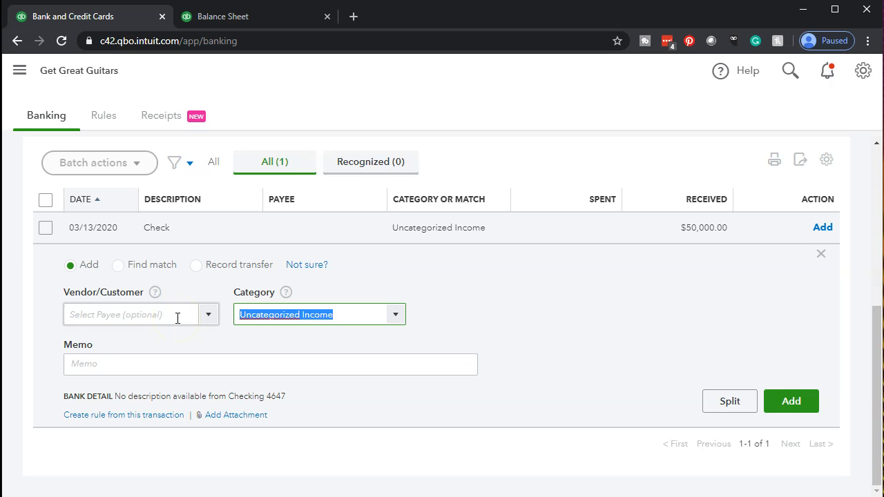
click(395, 316)
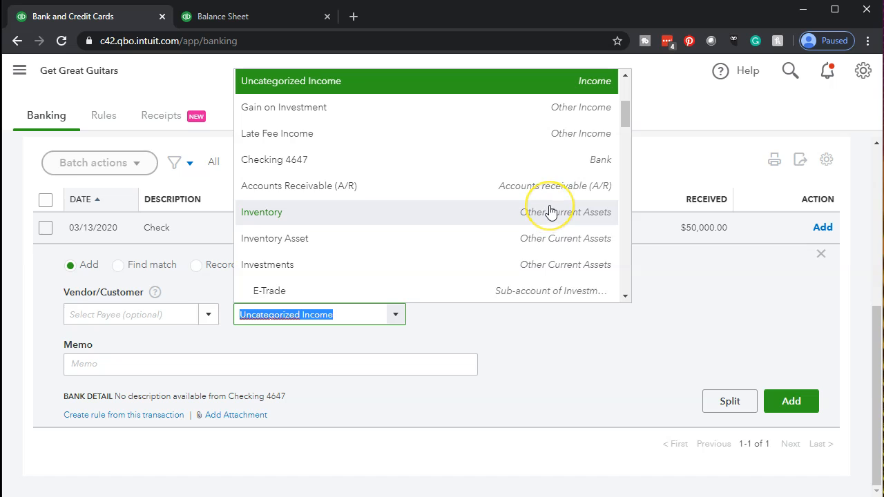
scroll(550, 212, up, 3)
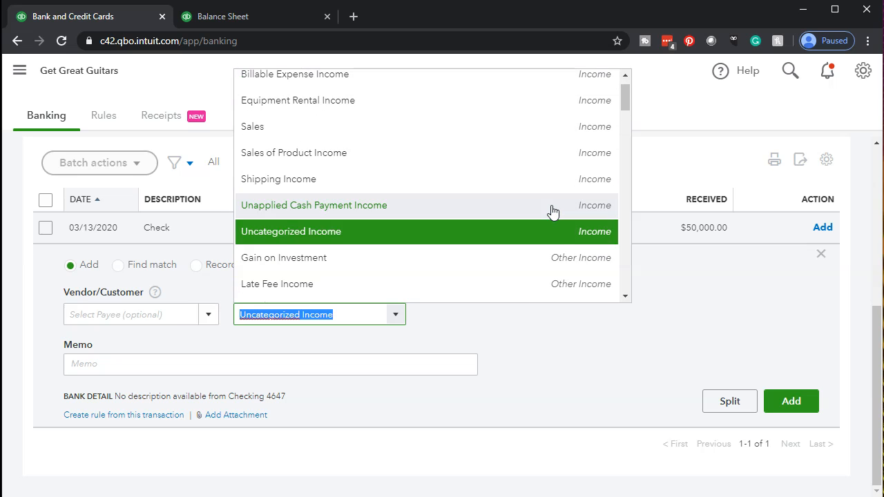
scroll(552, 212, down, 3)
scroll(553, 212, down, 5)
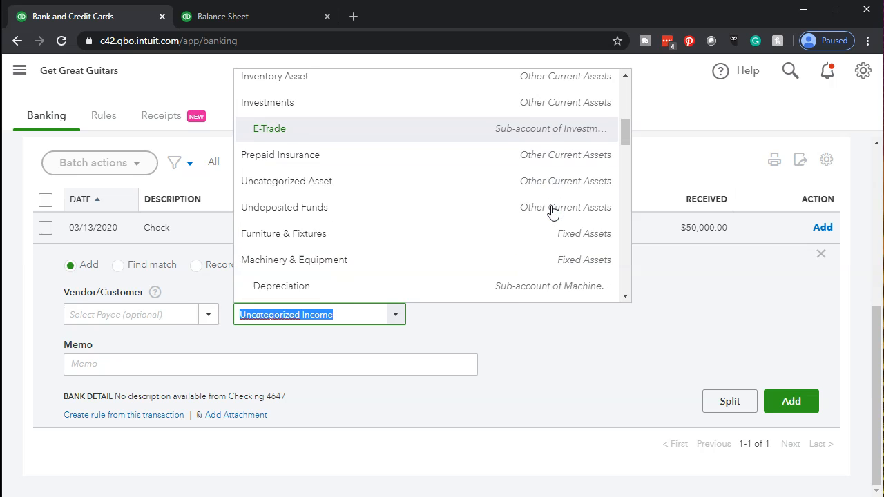
scroll(553, 212, down, 5)
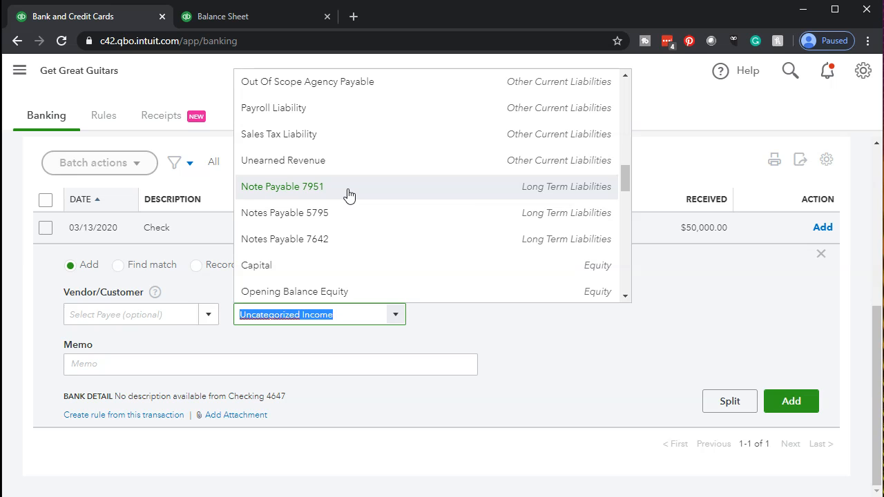
click(304, 199)
drag(626, 181, 625, 86)
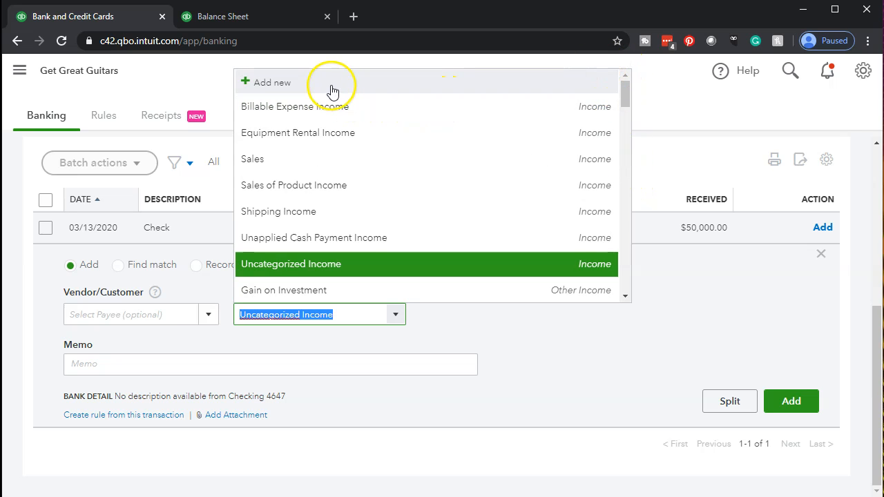
- Categorize the $50,000.00 check transaction as Note Payable 7951 and add it to the books
scroll(403, 178, down, 6)
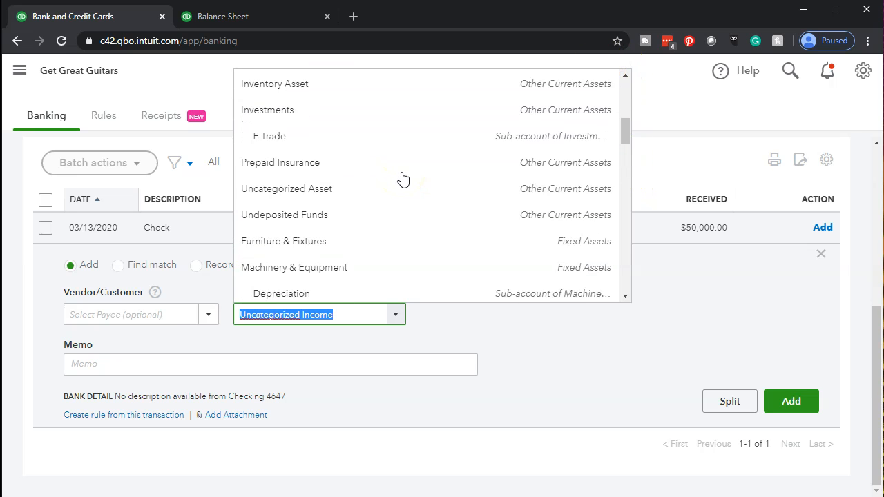
scroll(402, 178, down, 5)
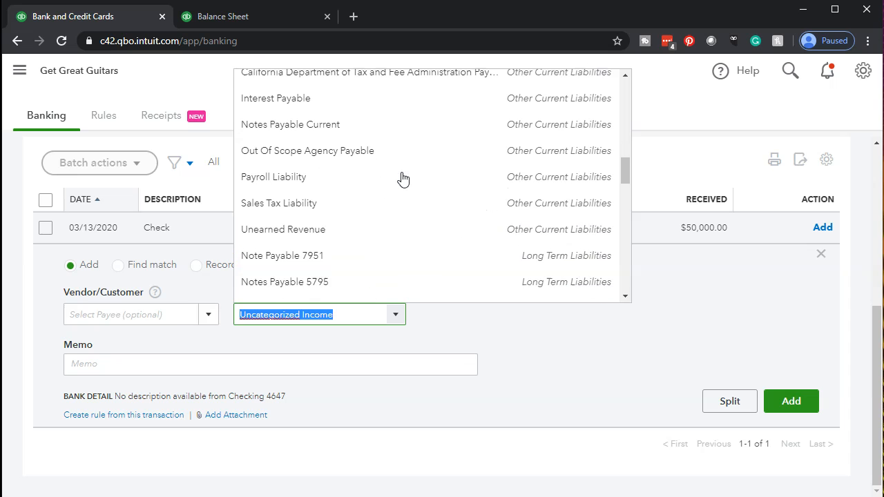
click(338, 192)
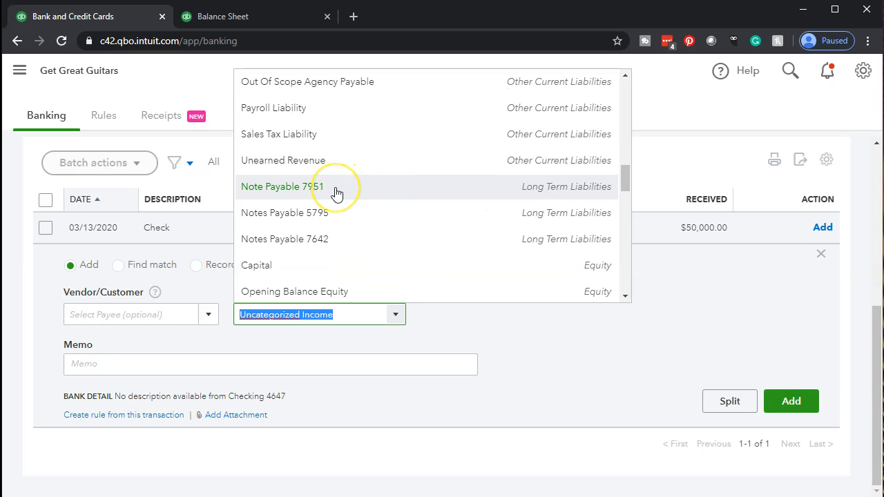
click(337, 193)
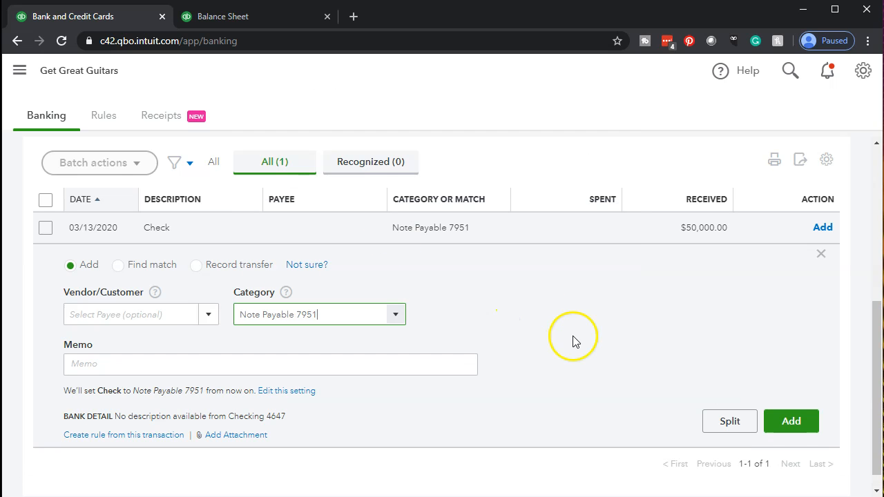
click(788, 423)
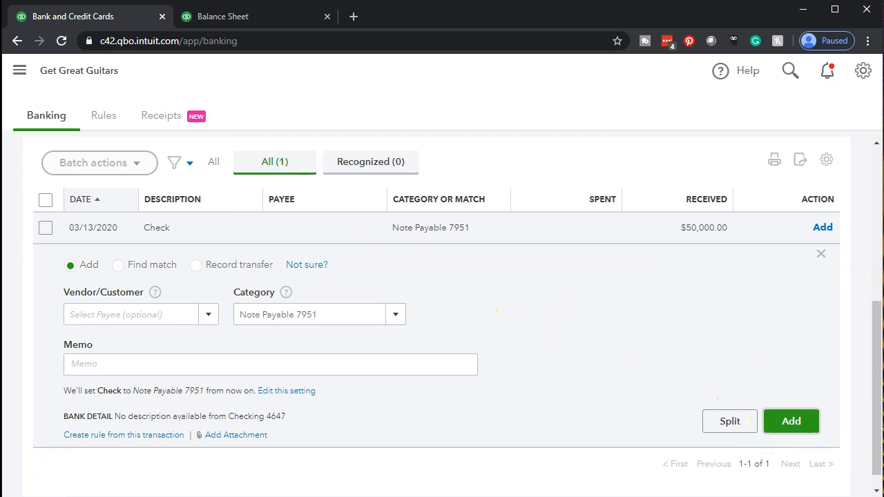
- Open the checking account's transaction report from the Balance Sheet, enlarged to 125%, and locate the $50,000.00 deposit with its split account
click(239, 18)
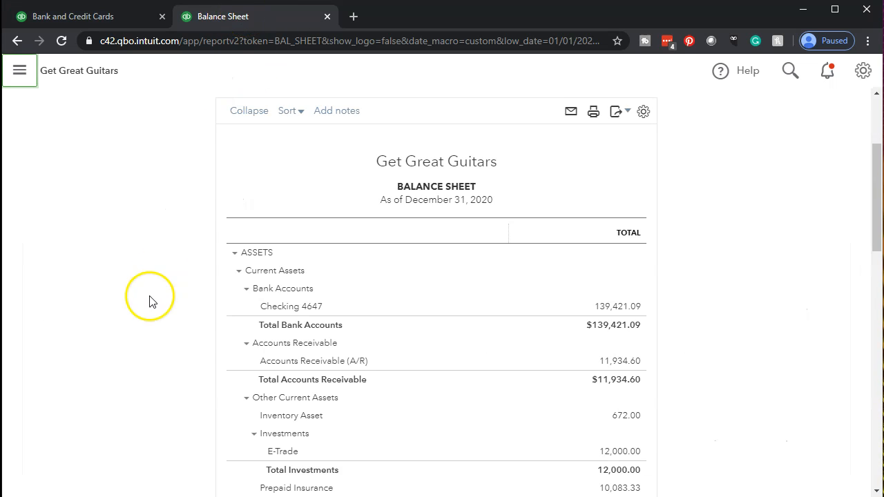
key(ctrl+plus)
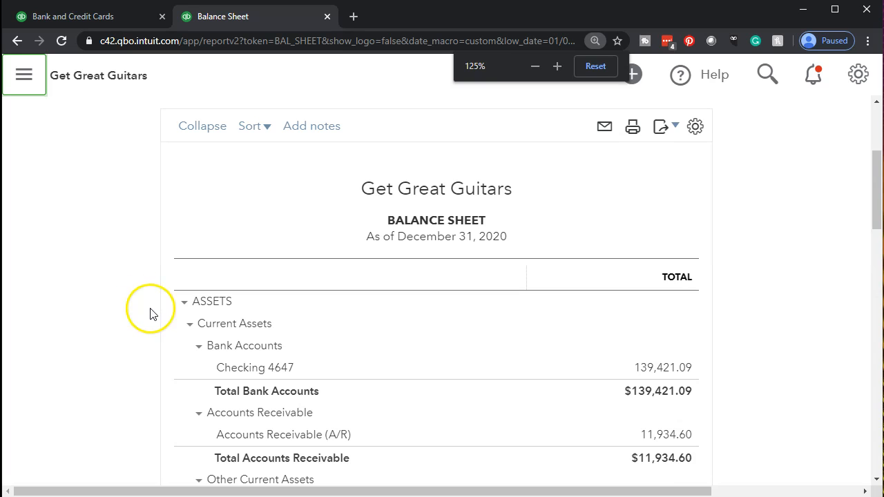
scroll(152, 313, down, 1)
click(664, 304)
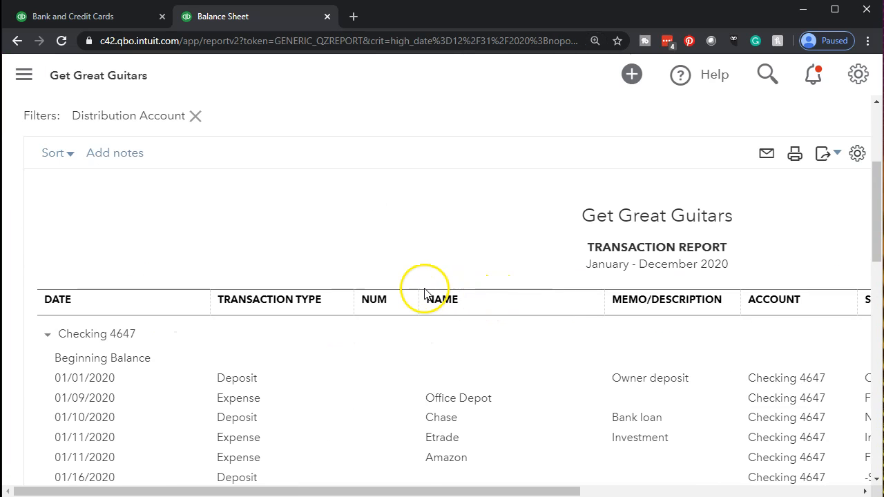
scroll(424, 293, down, 9)
scroll(405, 484, down, 1)
drag(426, 493, 734, 446)
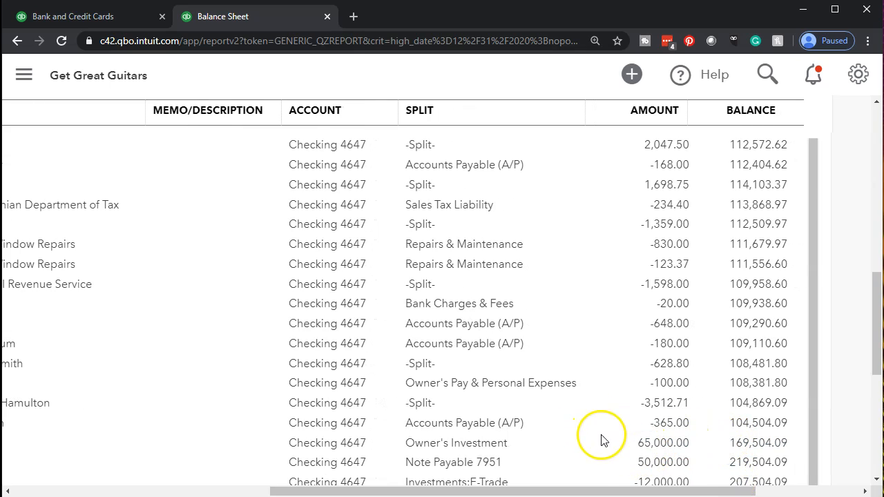
- Open the $50,000.00 deposit, examine the account used under its added funds, and close it to return to the transaction report
click(644, 465)
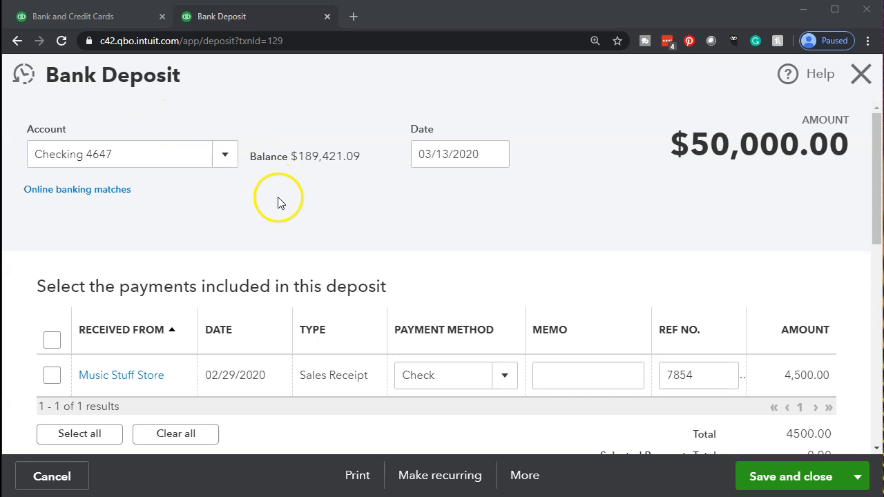
scroll(284, 214, down, 2)
scroll(286, 224, down, 3)
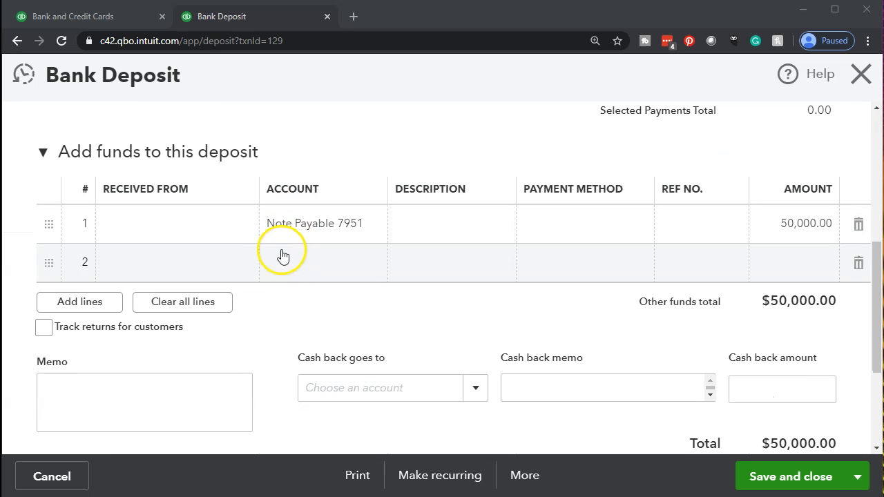
click(857, 83)
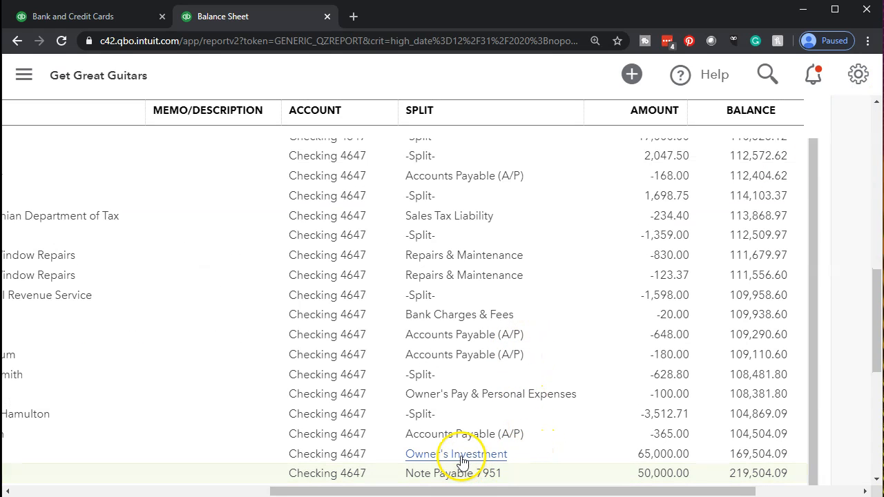
scroll(45, 336, up, 3)
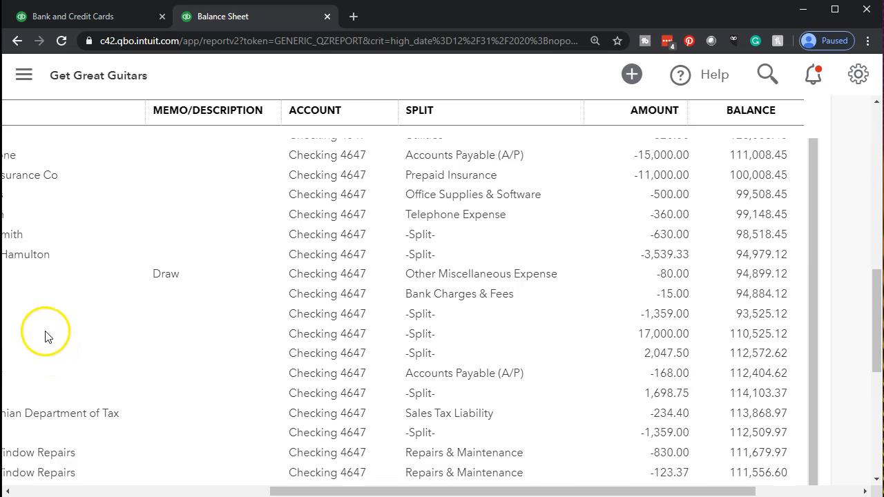
- Return from the checking transaction report to the Balance Sheet summary and locate Note Payable 7951 under Long-Term Liabilities
scroll(41, 331, up, 10)
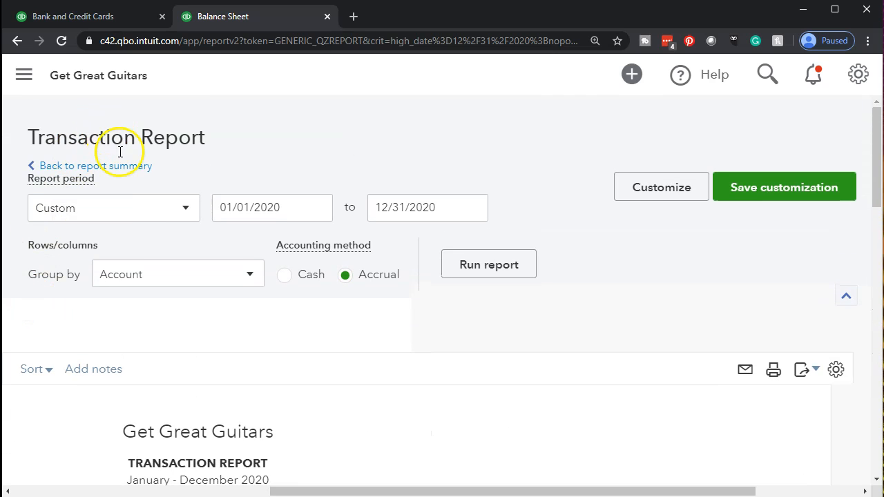
click(122, 168)
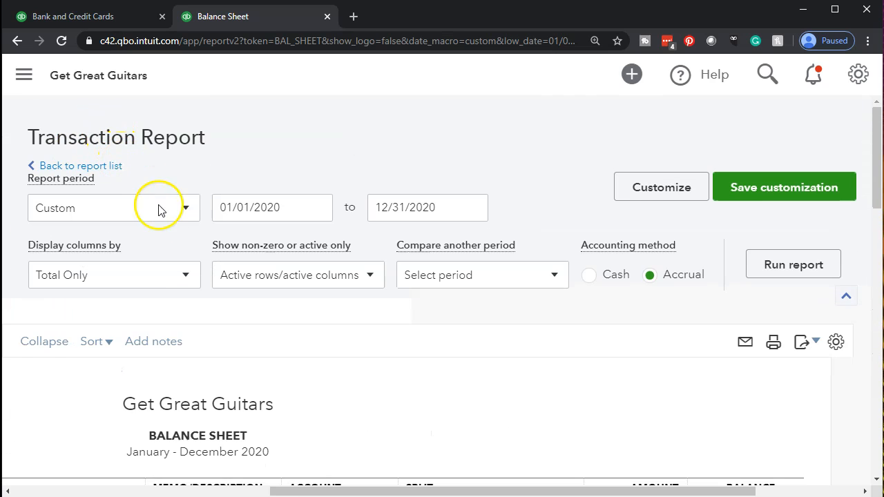
scroll(154, 337, down, 10)
scroll(156, 330, down, 4)
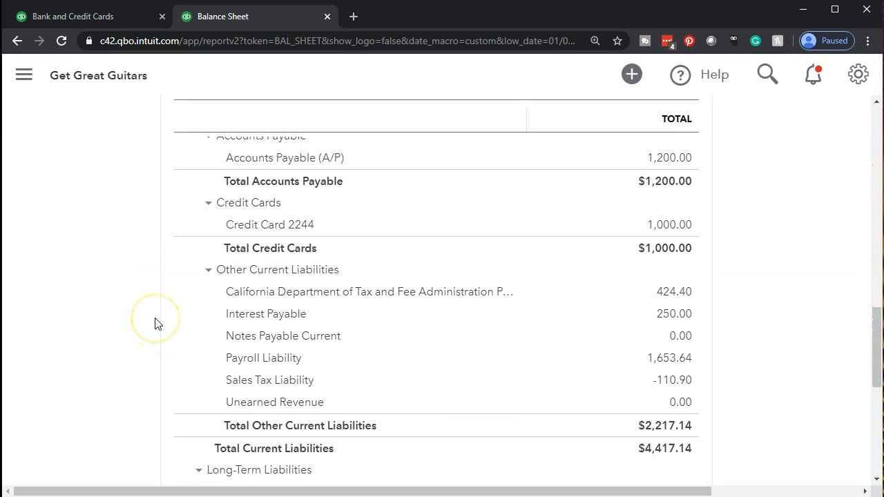
scroll(155, 324, down, 2)
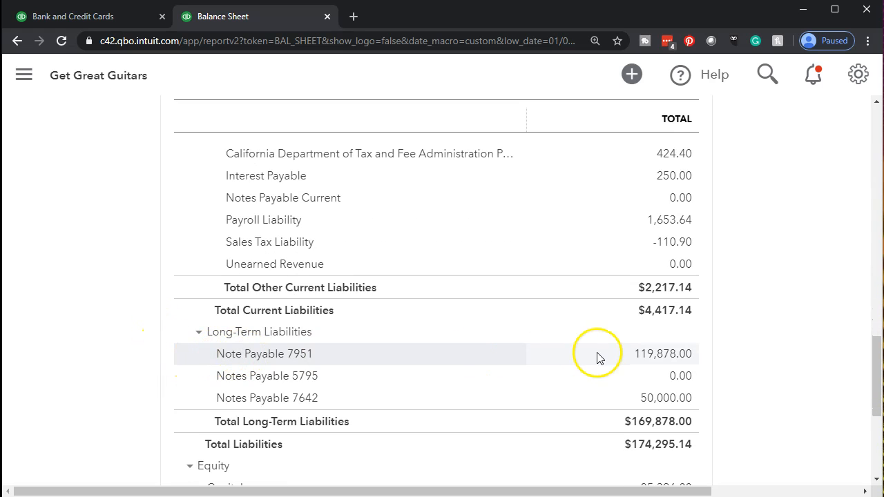
- Examine the 03/13/2020 deposit's amount and running balance in the Note Payable 7951 transaction report, and return to the Balance Sheet summary
click(644, 356)
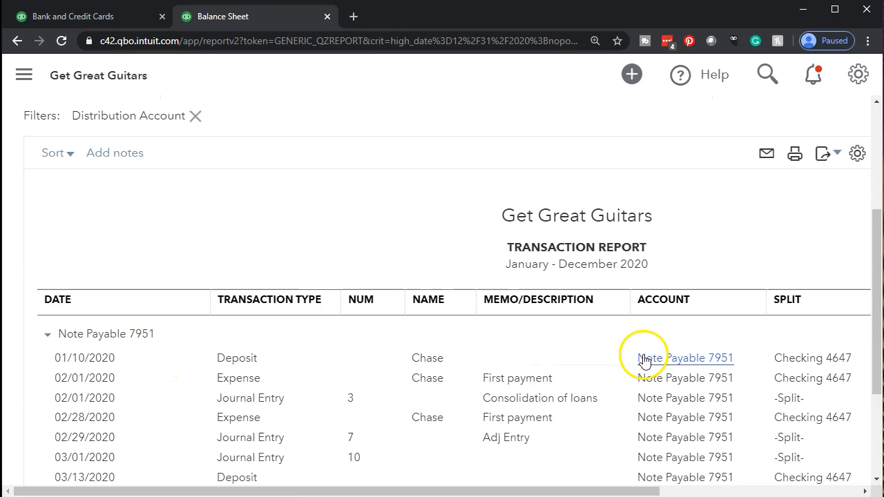
scroll(300, 387, down, 2)
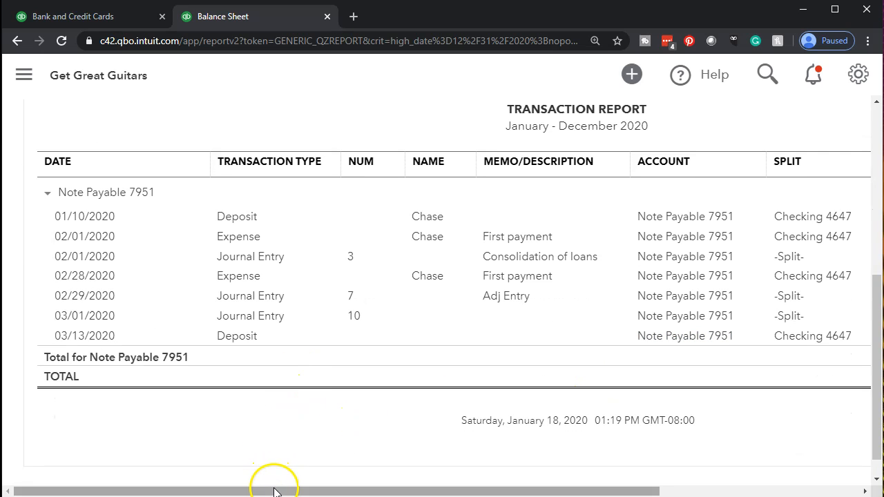
drag(287, 492, 451, 492)
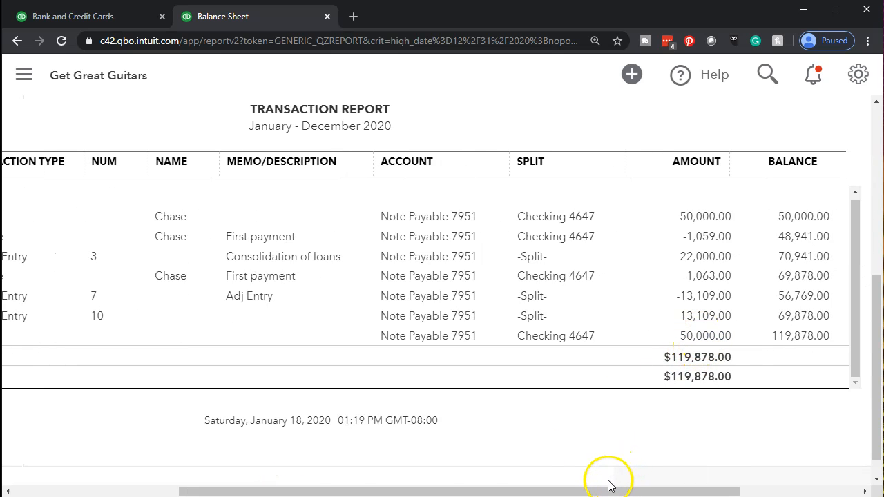
drag(608, 486, 272, 449)
scroll(16, 320, up, 5)
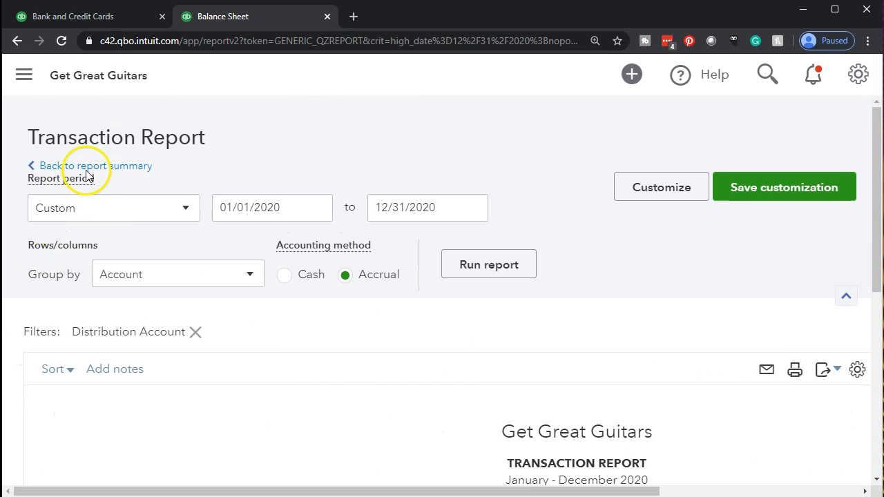
click(119, 164)
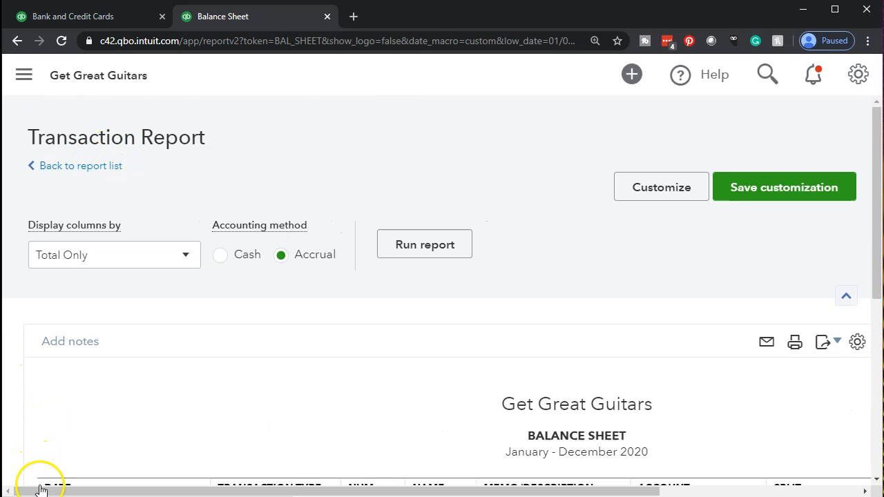